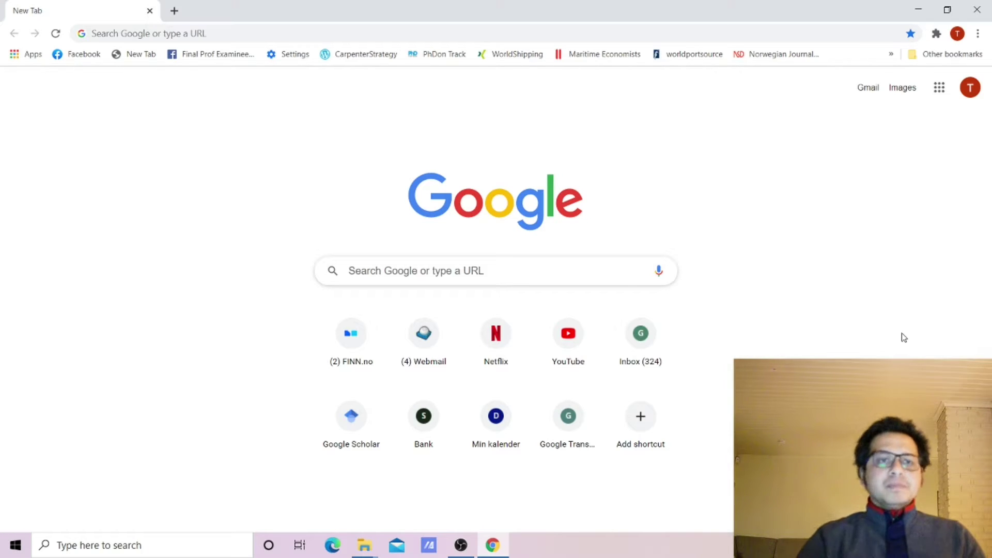
Google "citespace download" and open Drexel's CiteSpace download page.
left_click(576, 34)
type("ci")
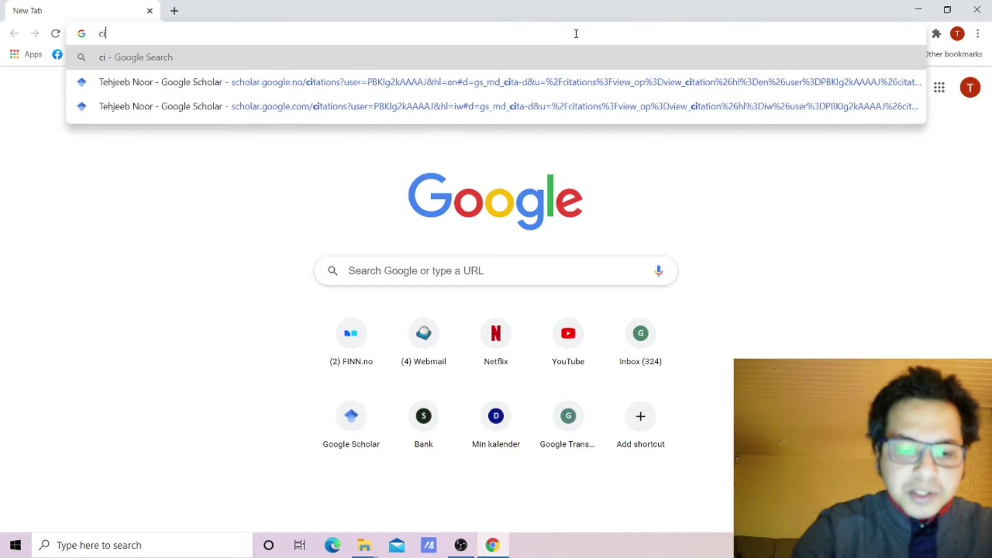
type("tespace")
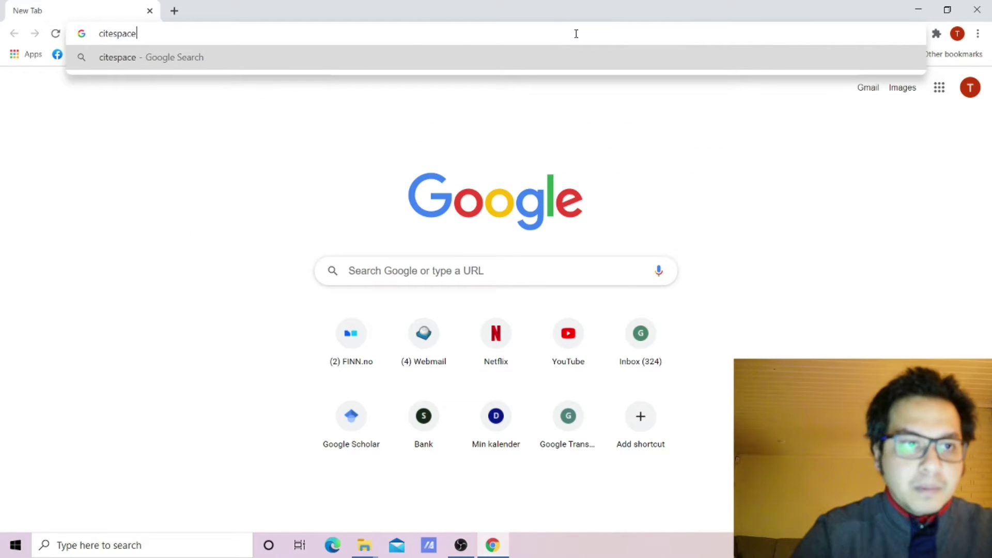
type(" downl")
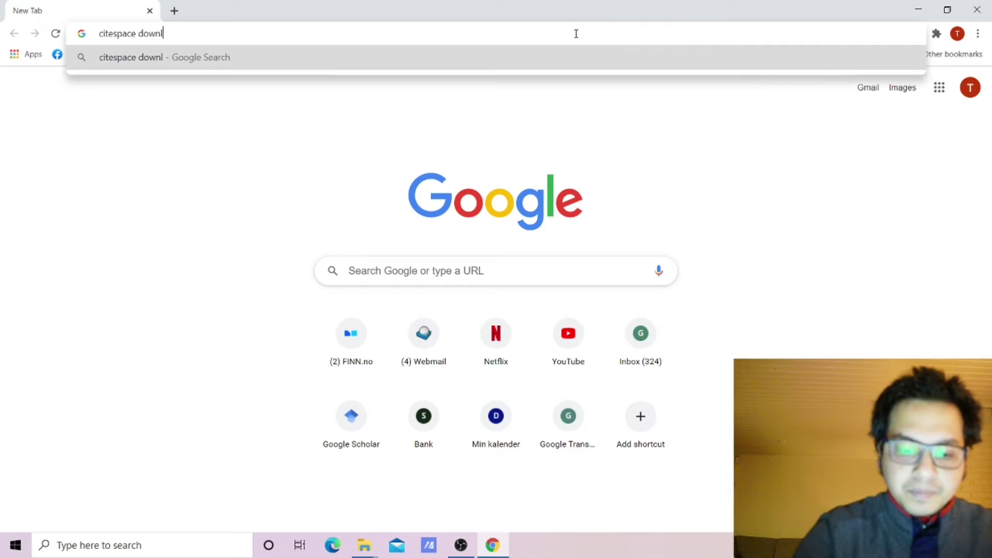
type("oad")
key("Return")
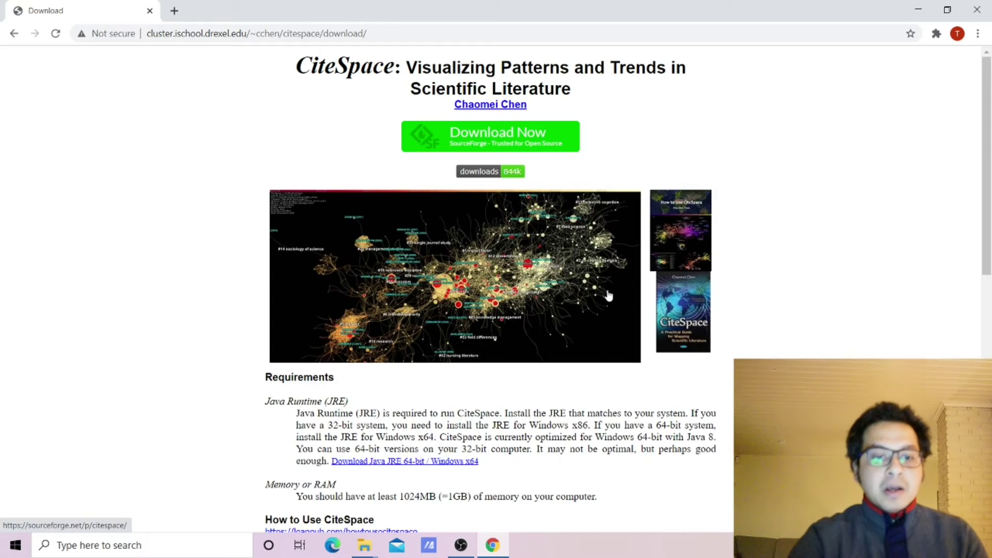
scroll(608, 296, "down", 2)
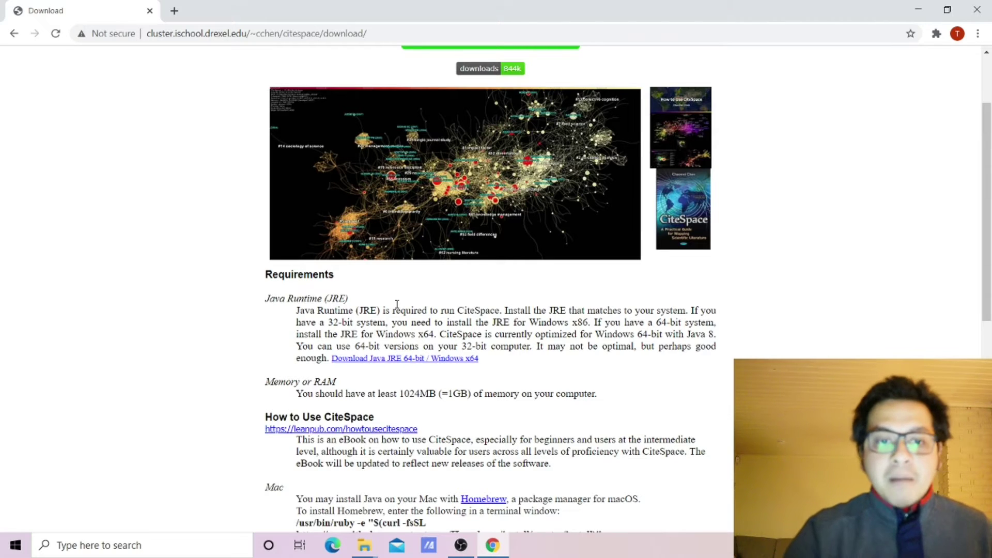
scroll(396, 305, "down", 1)
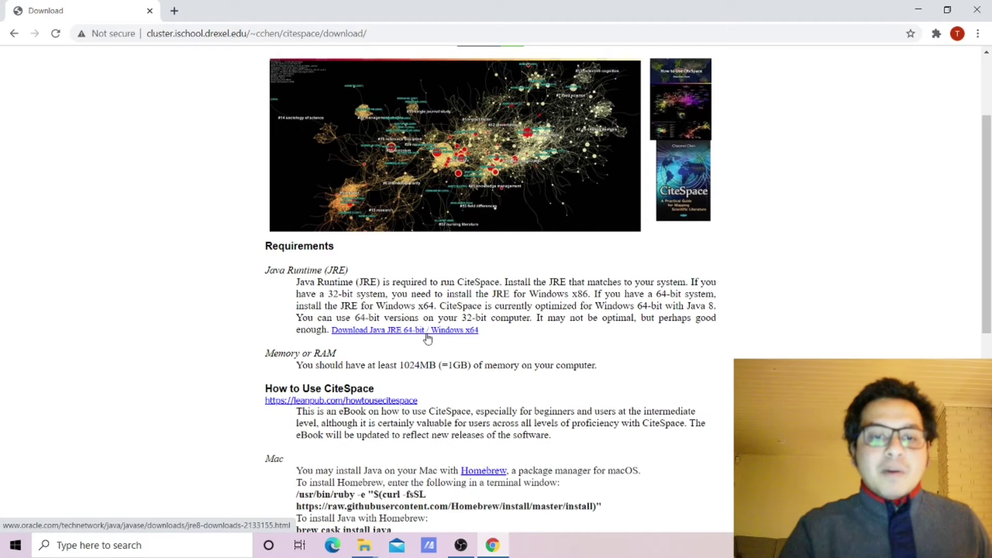
scroll(429, 339, "down", 2)
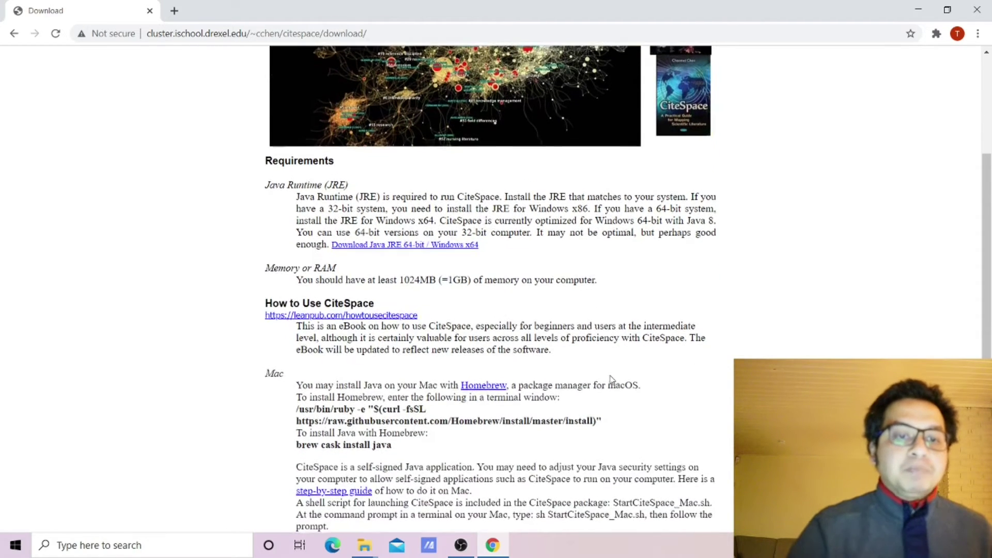
scroll(544, 365, "down", 2)
scroll(612, 379, "down", 1)
scroll(612, 380, "down", 1)
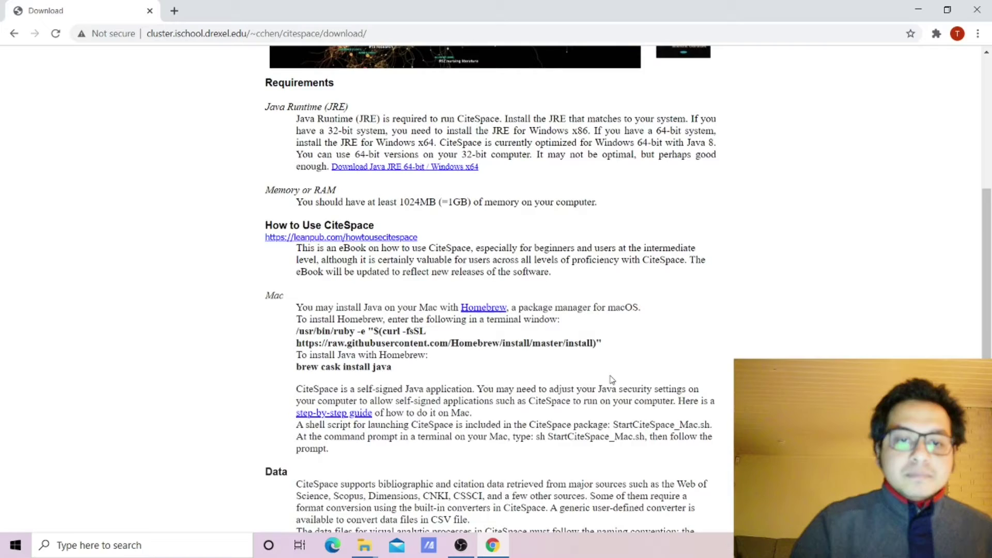
scroll(612, 380, "down", 2)
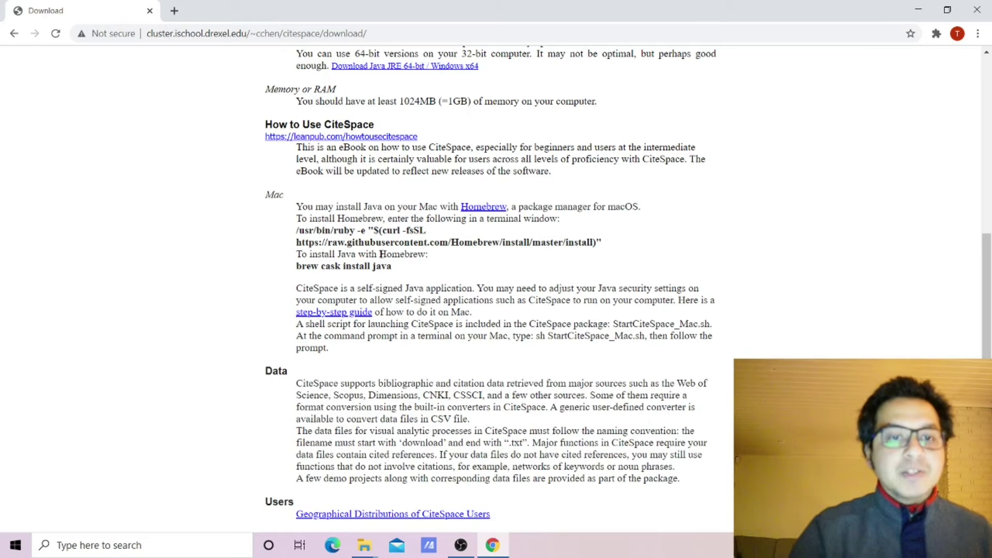
scroll(481, 324, "up", 2)
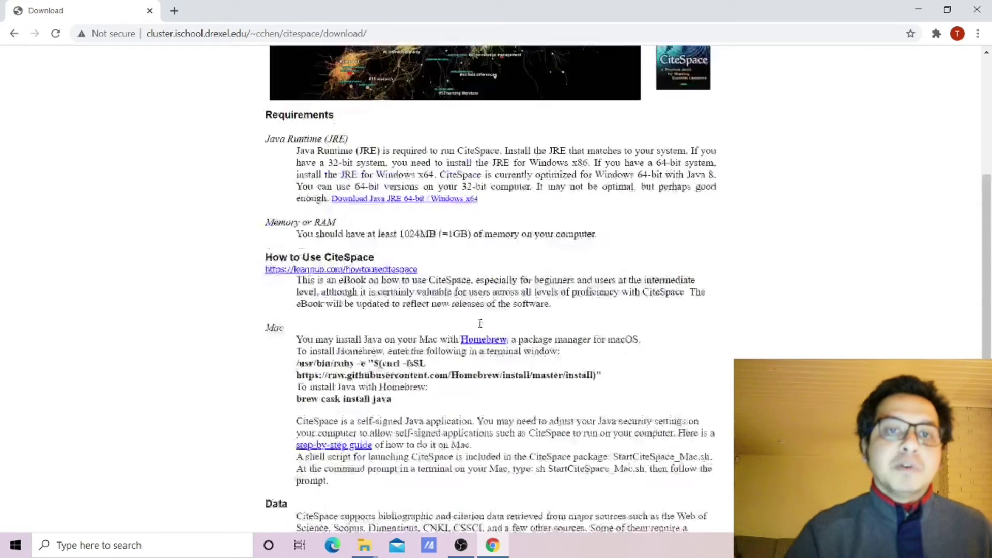
scroll(480, 323, "up", 5)
scroll(480, 323, "up", 3)
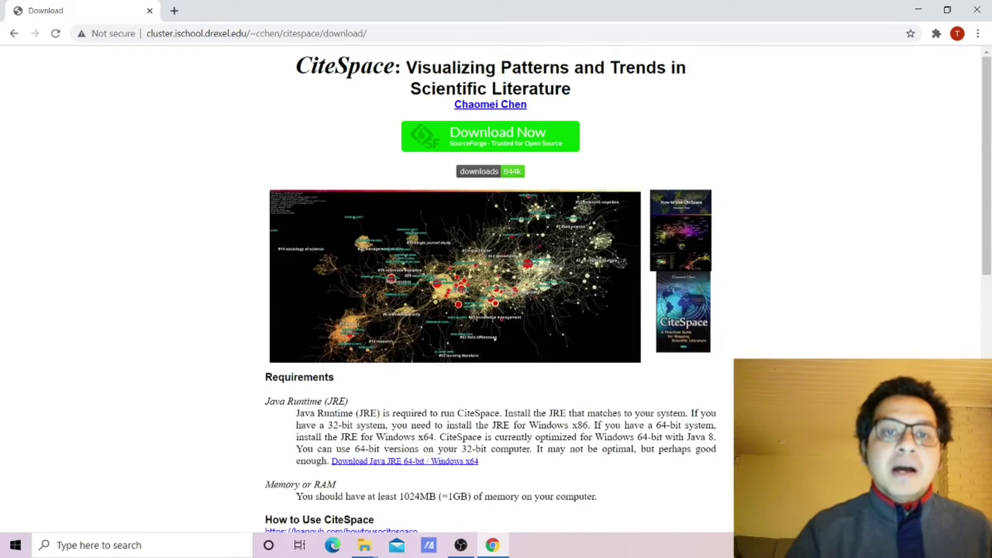
Use Download Now to reach SourceForge and download the 5.7.R2.7z archive.
left_click(517, 136)
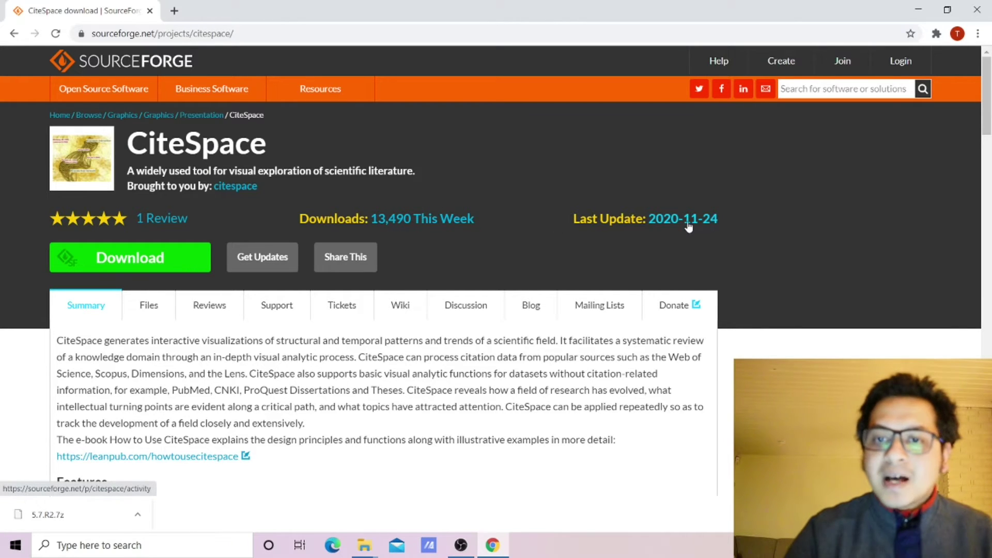
left_click(137, 515)
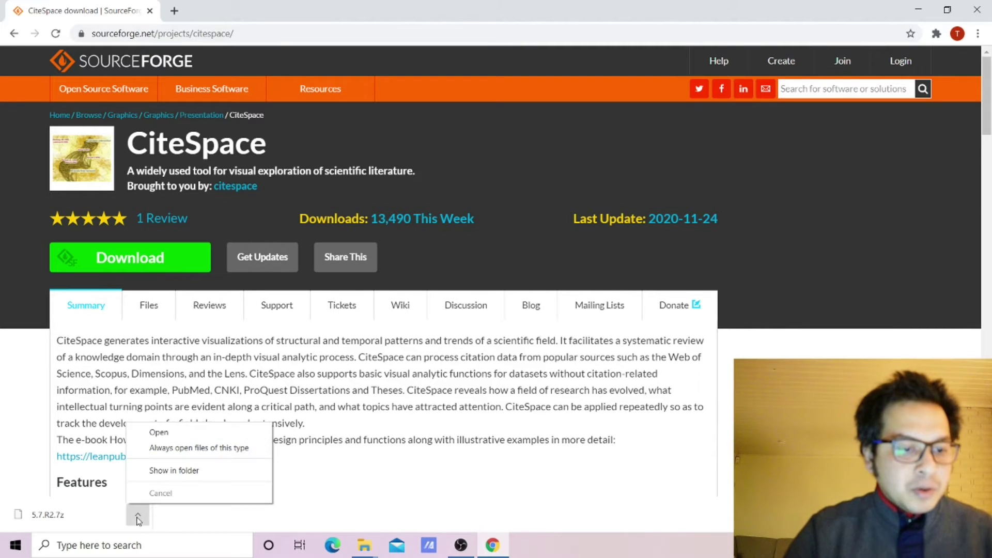
left_click(183, 471)
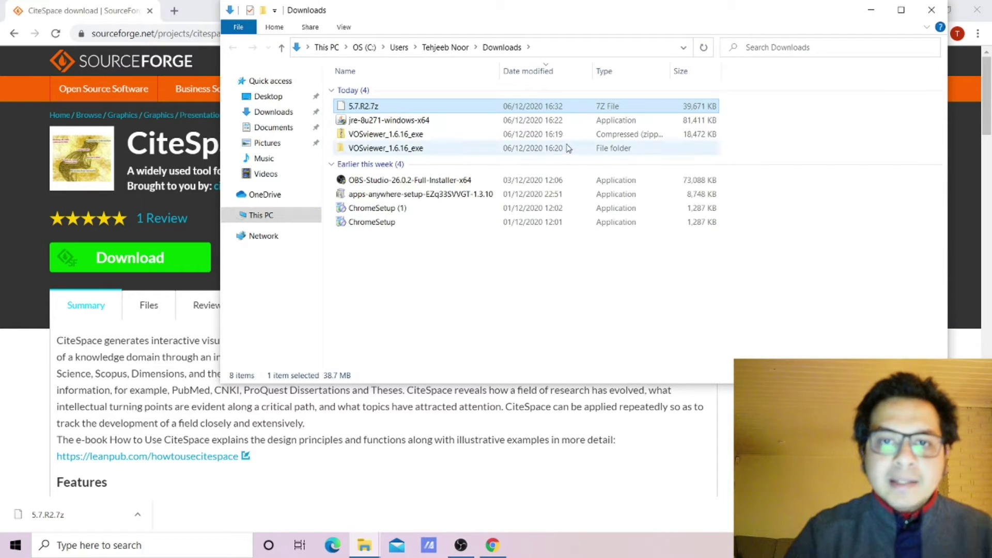
right_click(409, 106)
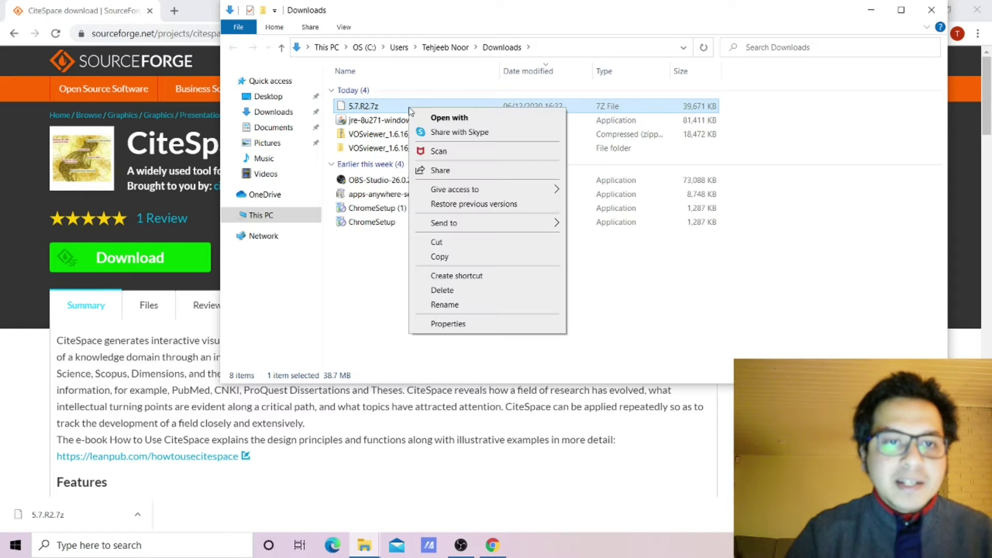
left_click(446, 303)
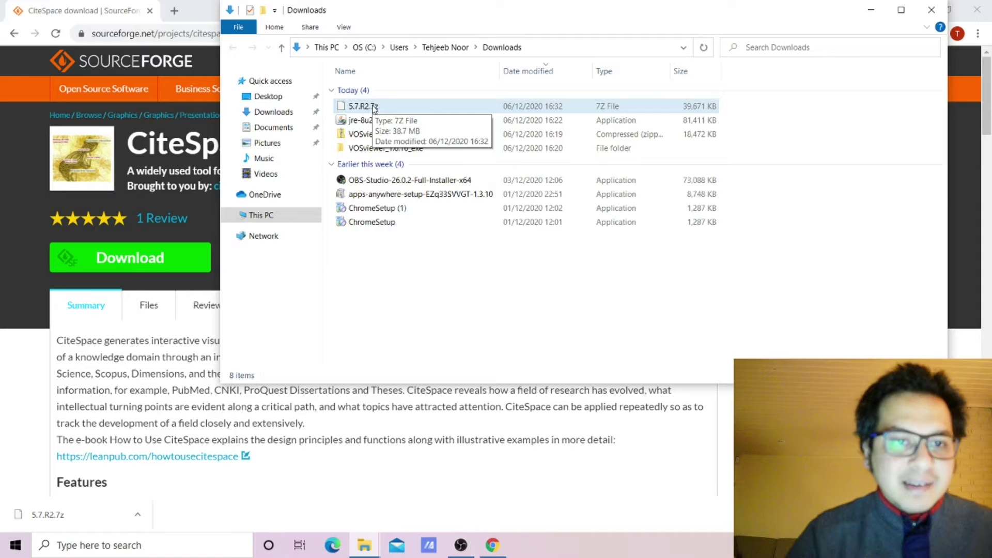
double_click(365, 107)
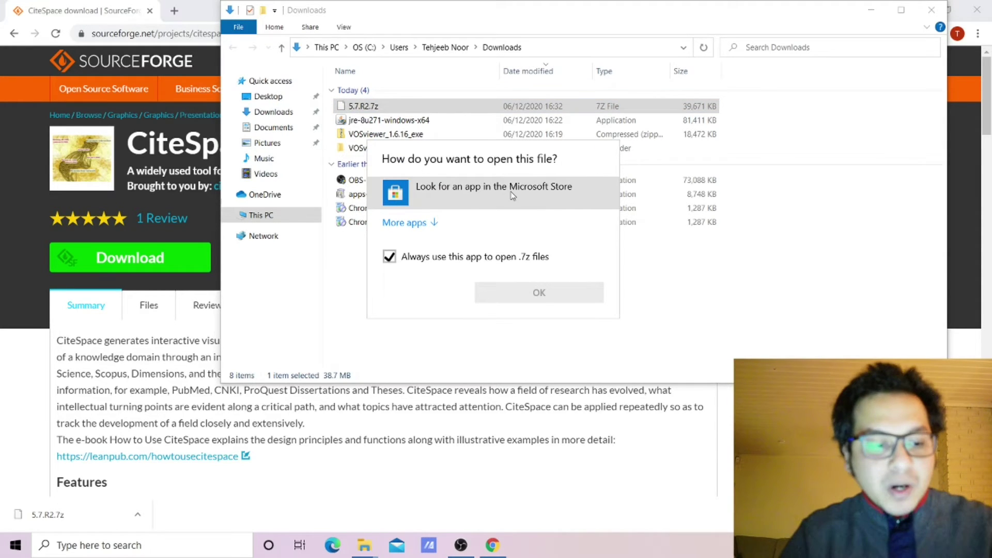
key("Escape")
left_click(461, 279)
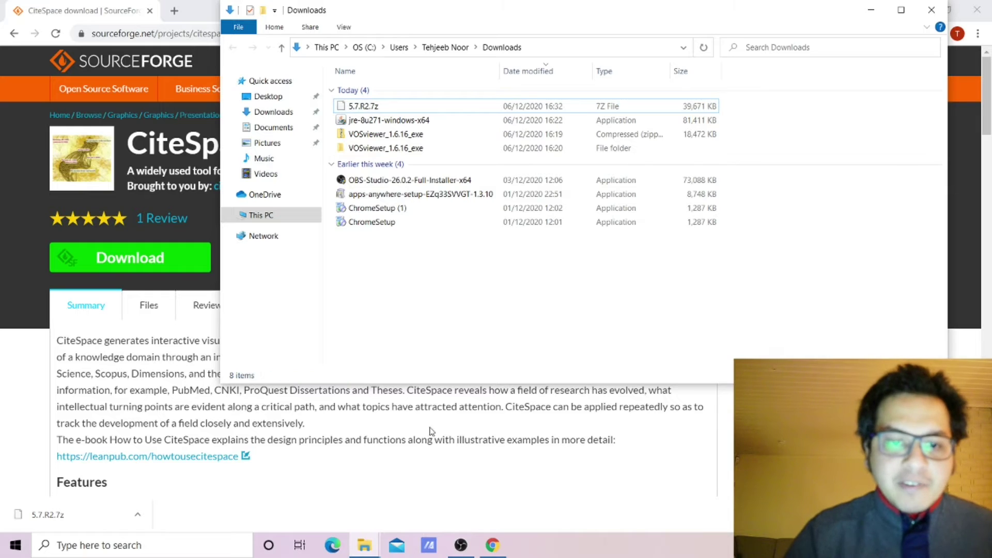
left_click(427, 442)
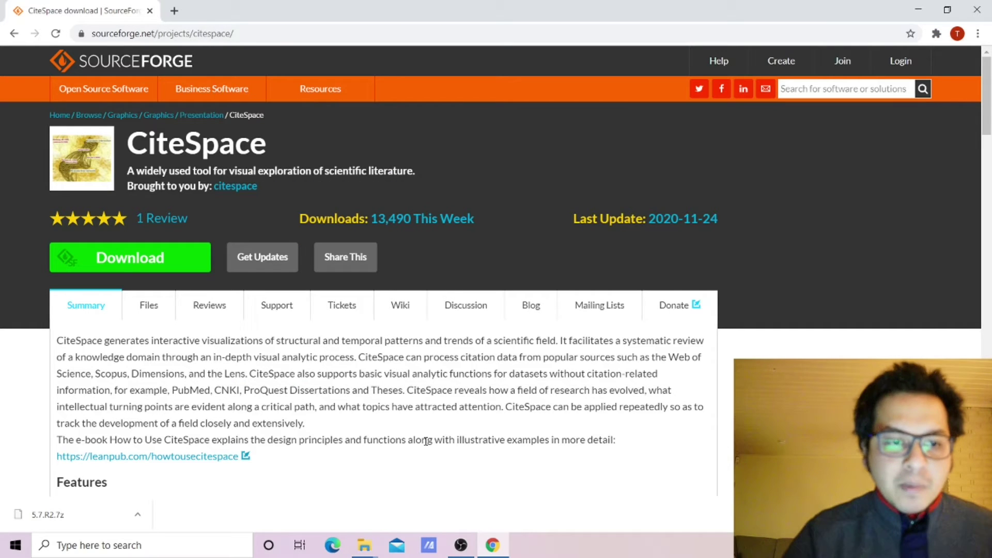
Open the project's Files list and enter the 5.7.R2 release folder.
left_click(147, 310)
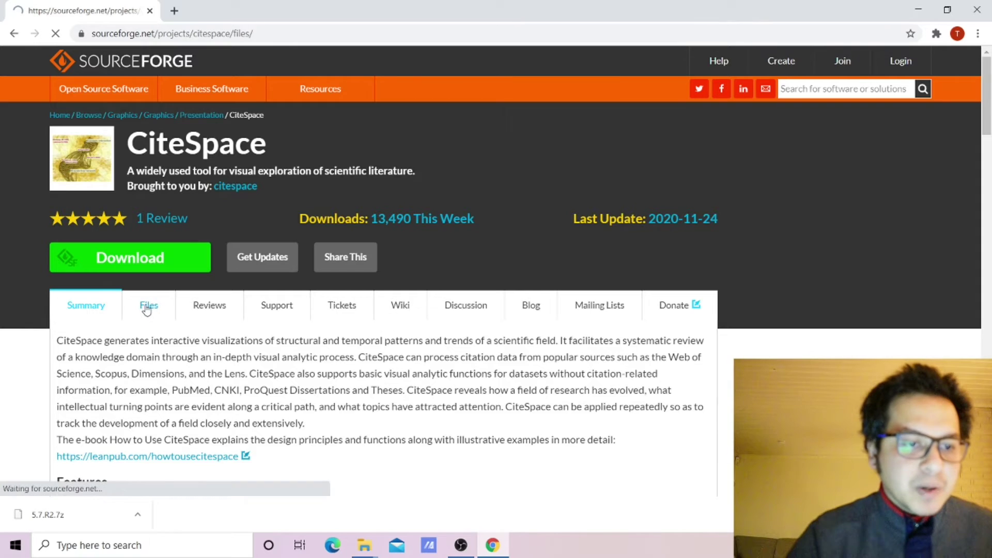
scroll(446, 395, "down", 2)
scroll(446, 396, "down", 2)
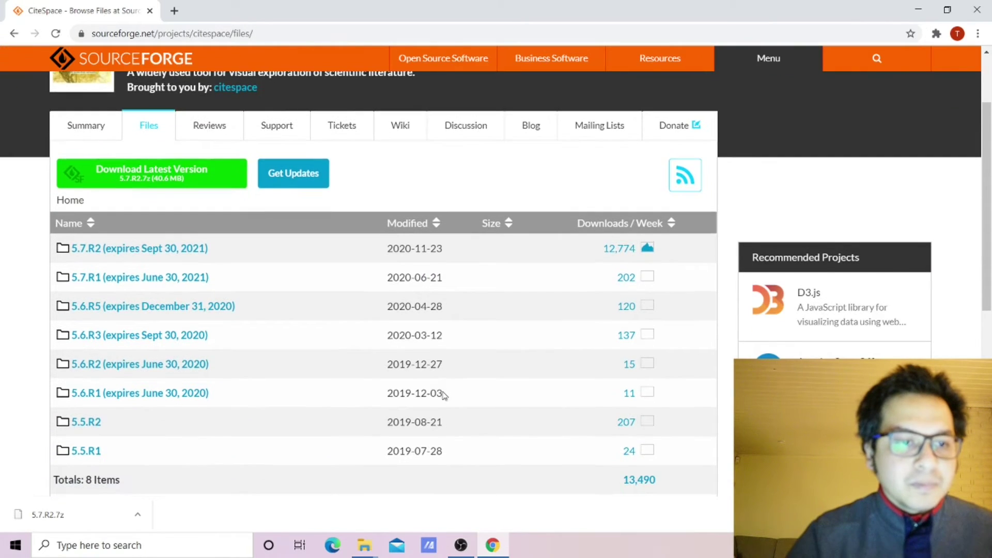
scroll(446, 396, "down", 1)
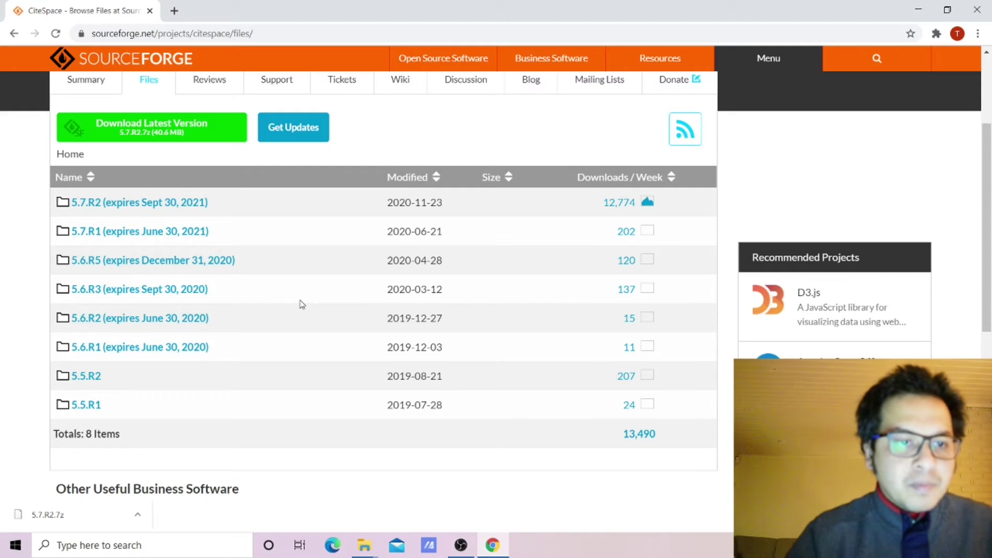
left_click(135, 209)
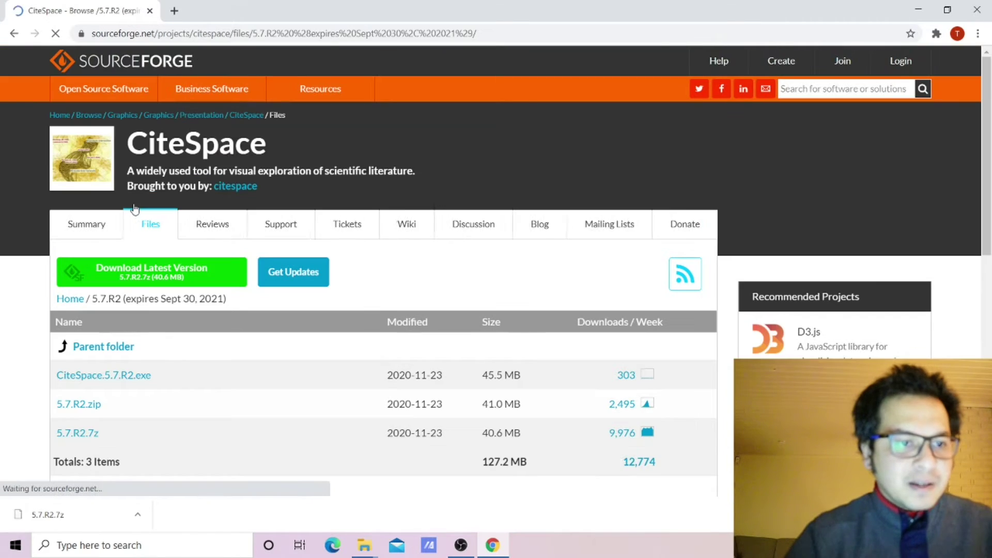
scroll(186, 405, "down", 1)
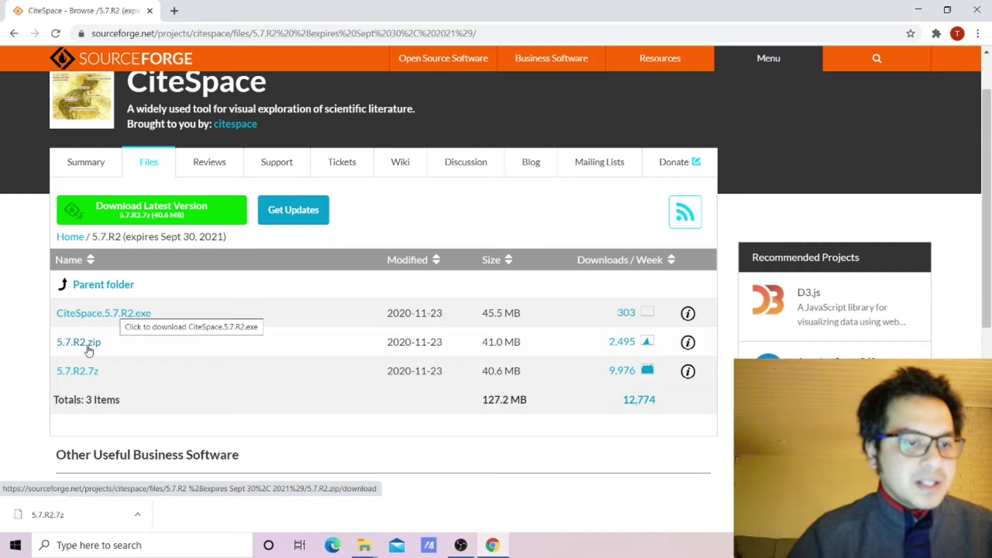
Download 5.7.R2.zip and go back to the CiteSpace project page.
left_click(88, 347)
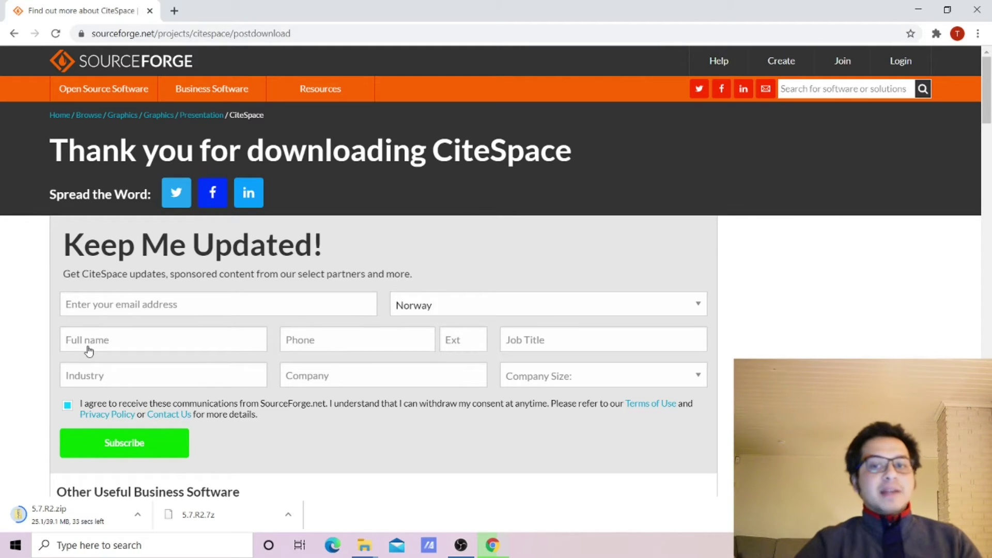
key("alt+Left")
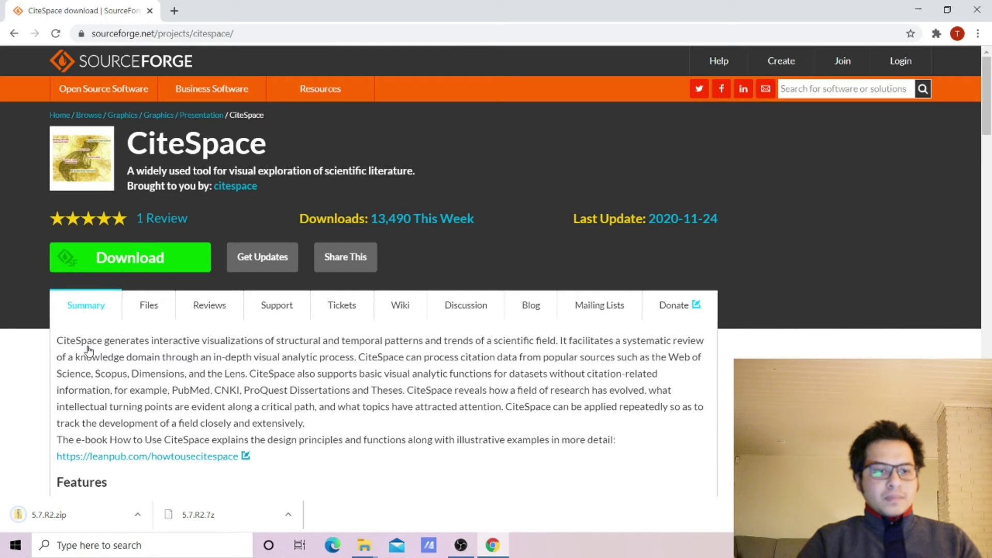
Reveal the downloaded 5.7.R2.zip and extract it into a 5.7.R2 folder in Downloads.
left_click(138, 515)
left_click(173, 471)
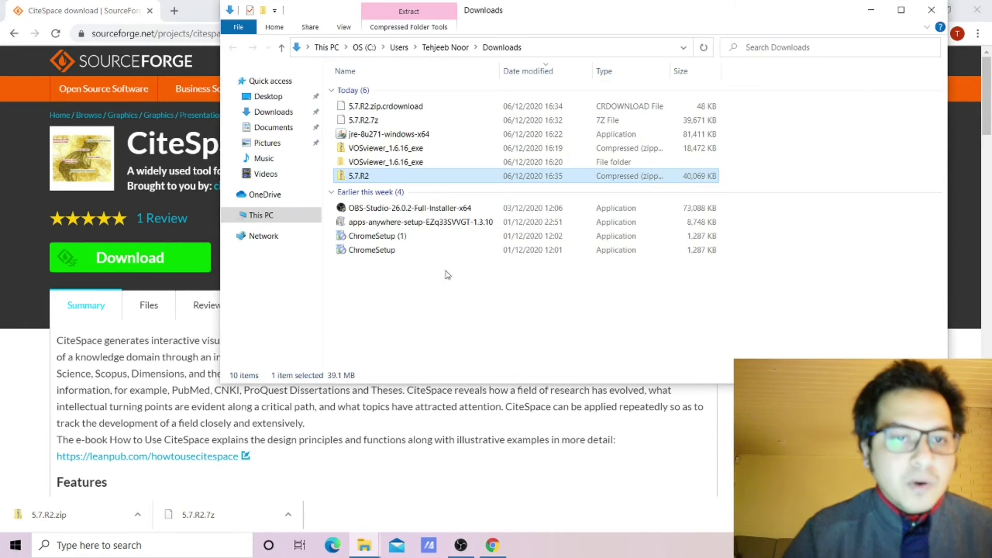
right_click(388, 176)
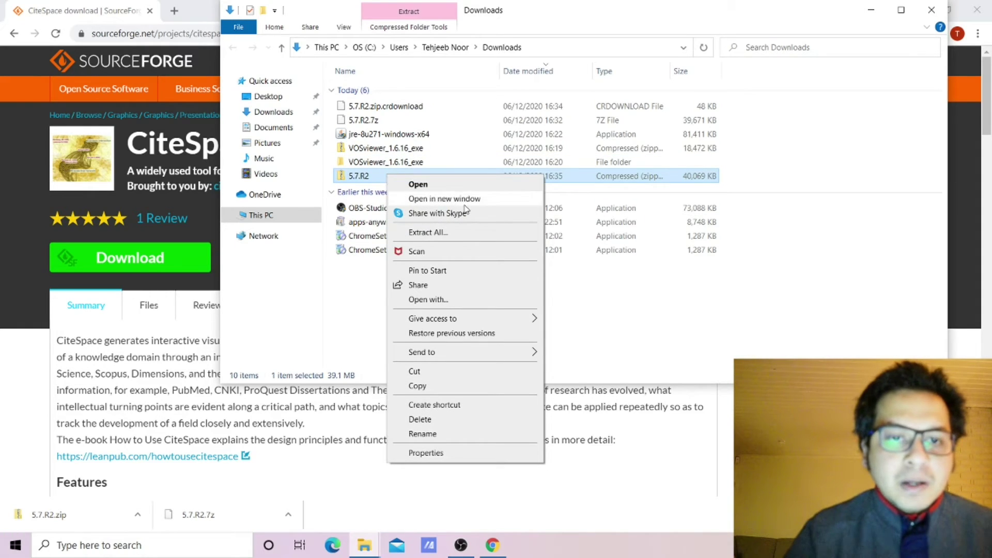
left_click(460, 232)
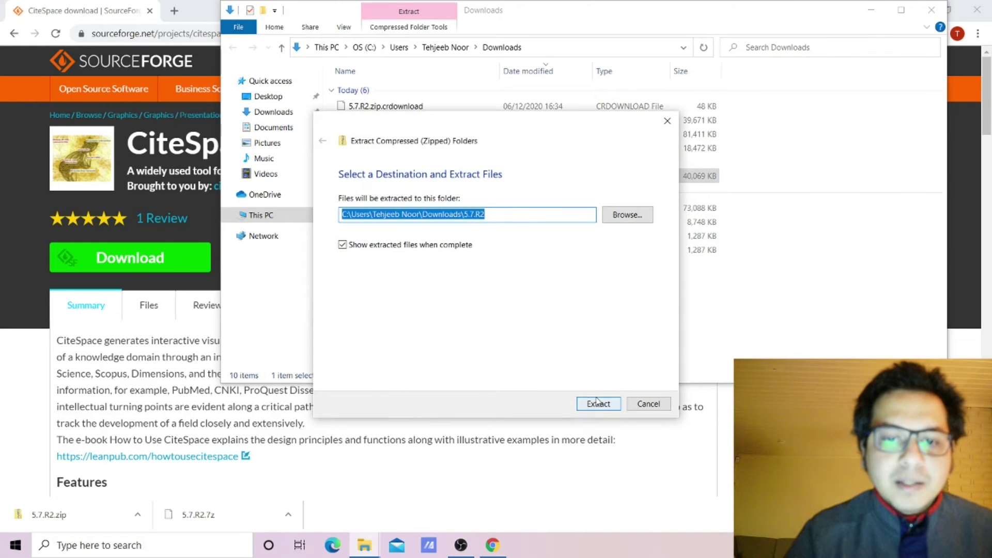
left_click(599, 403)
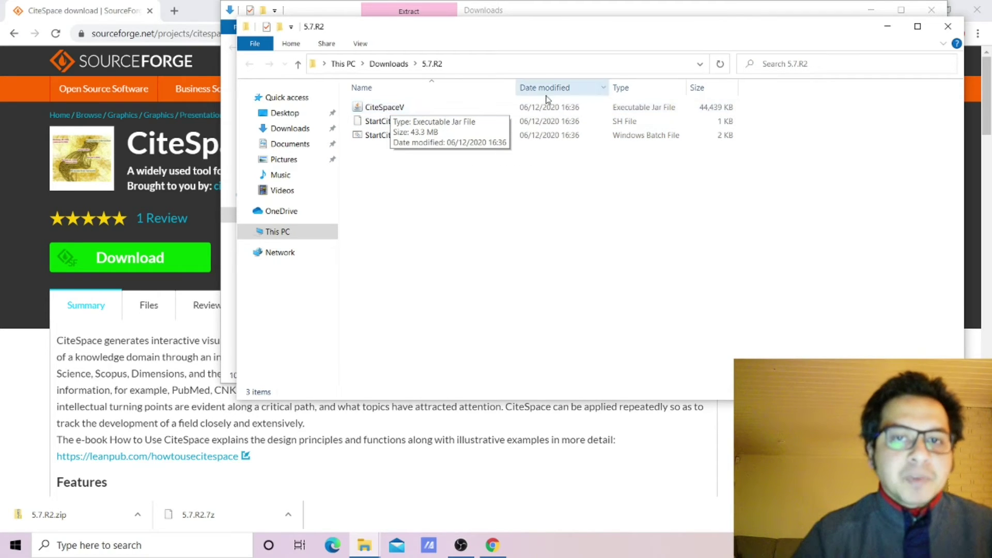
Run the CiteSpaceV jar from the extracted 5.7.R2 folder.
left_click(390, 111)
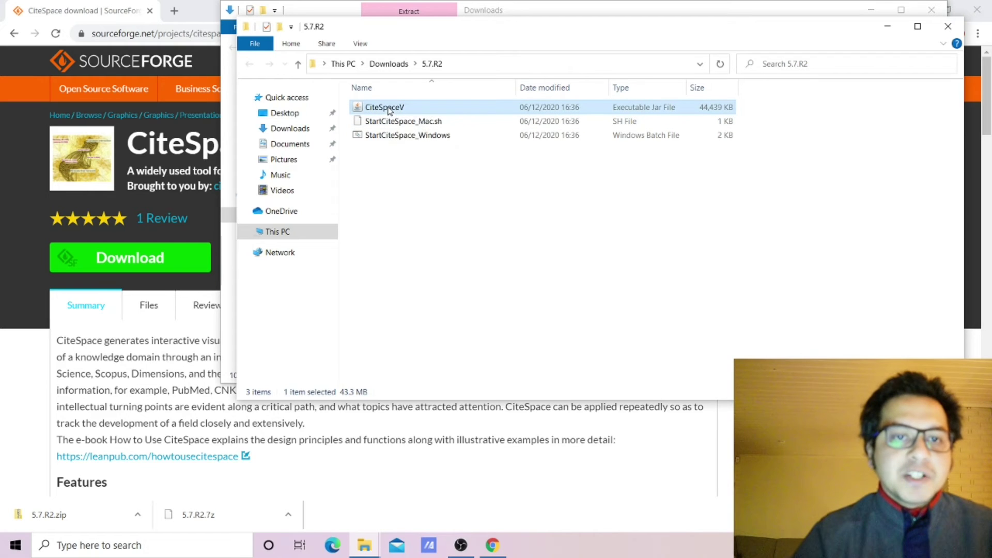
double_click(389, 111)
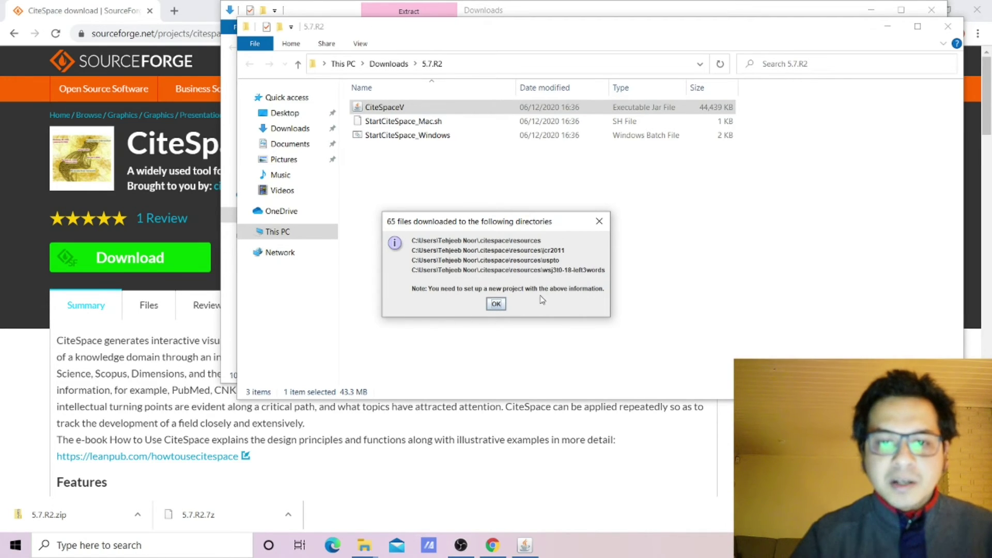
Dismiss the 65- and 465-files-downloaded notices and agree to the welcome terms.
left_click(497, 305)
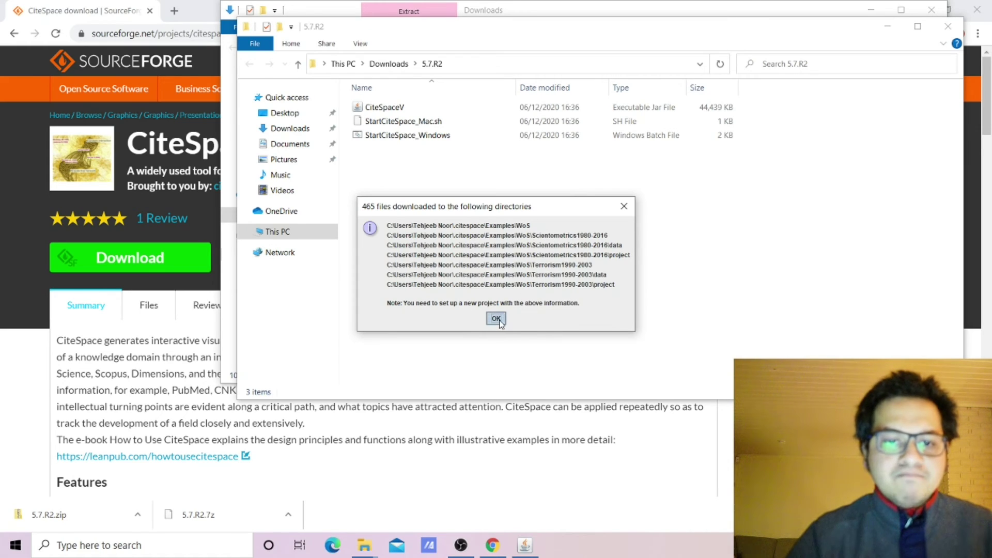
left_click(497, 319)
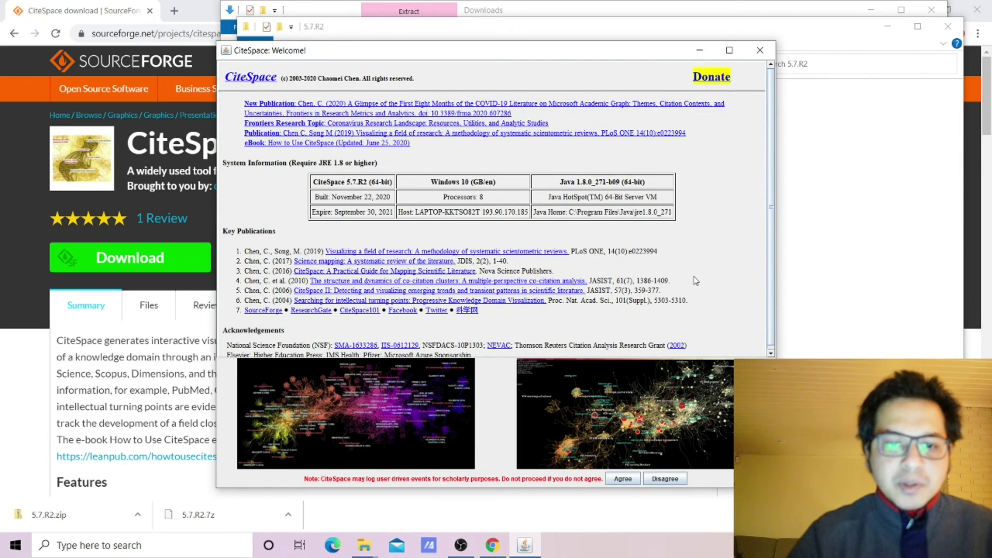
scroll(695, 281, "down", 1)
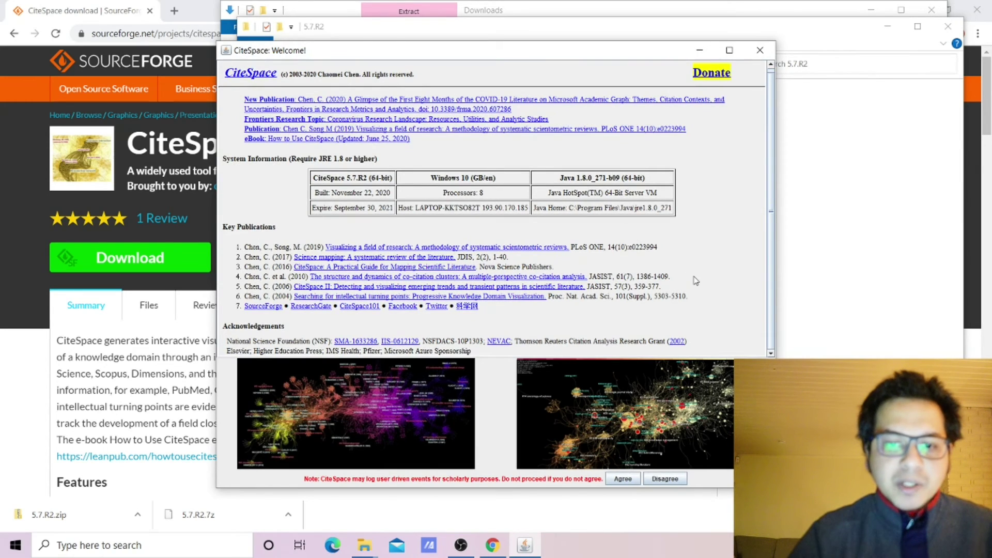
left_click(620, 479)
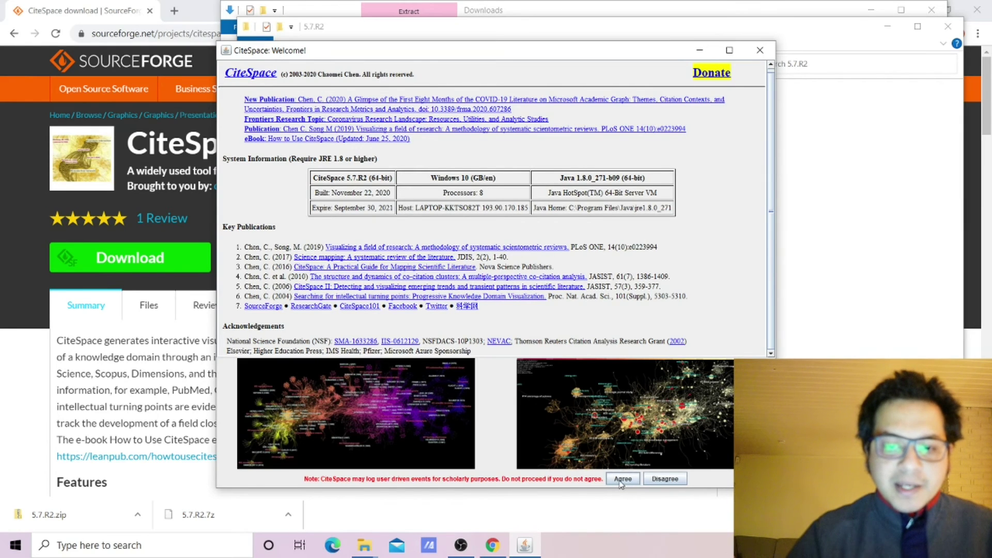
left_click(622, 479)
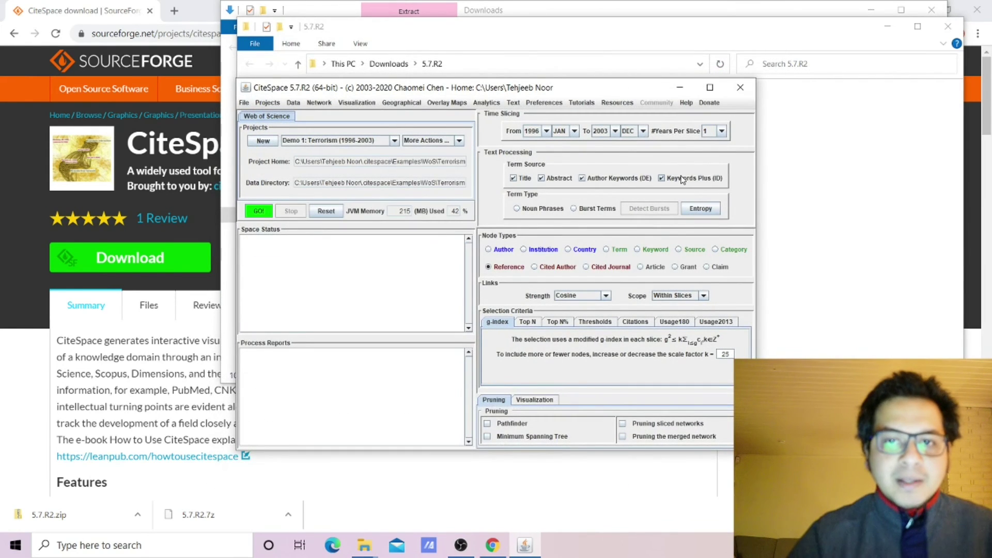
Maximize the CiteSpace main window showing the Demo 1: Terrorism project.
left_click(709, 87)
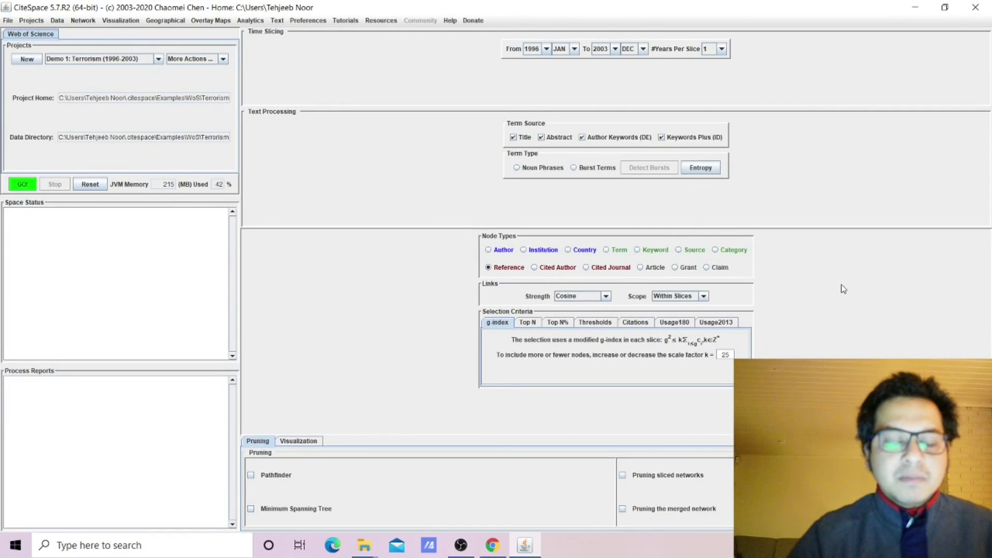